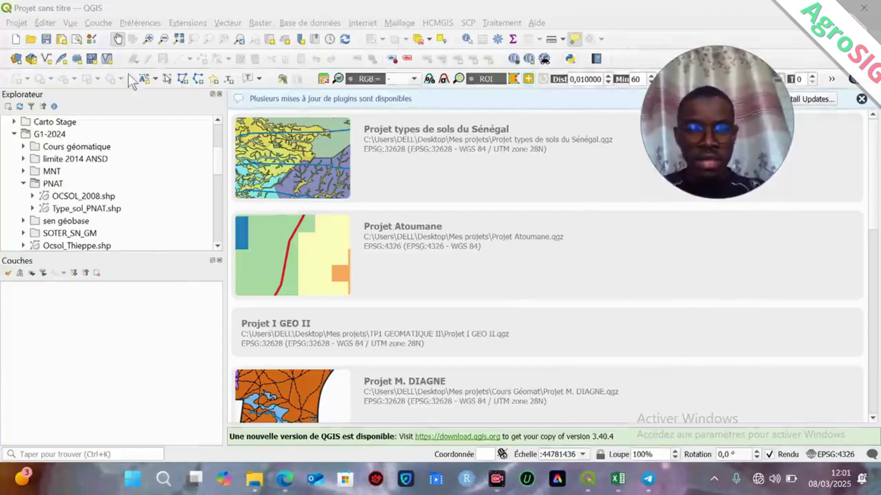
# Create a new blank project and pick WGS 84 / UTM zone 28N from the recently used systems in its CRS properties.
pyautogui.click(14, 39)
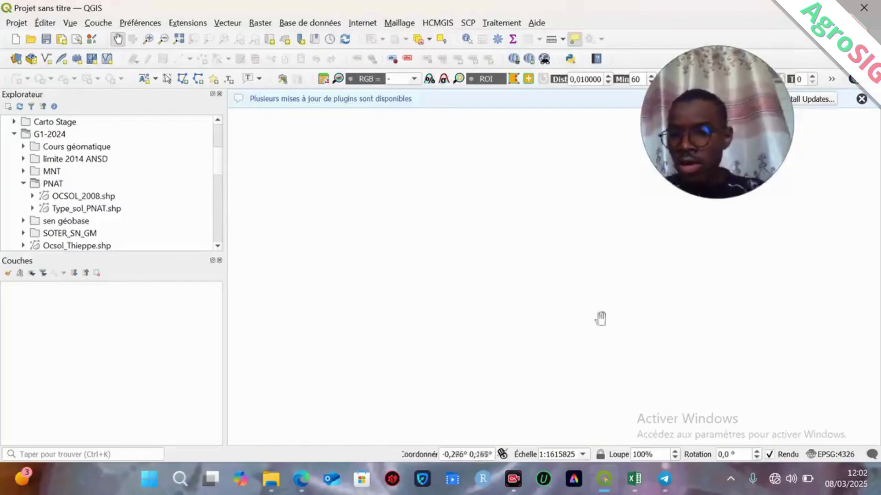
pyautogui.click(834, 455)
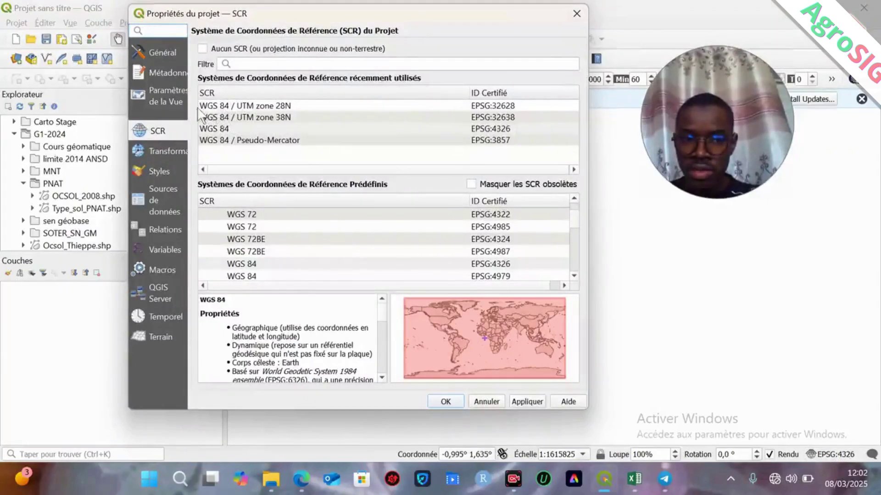
pyautogui.click(313, 104)
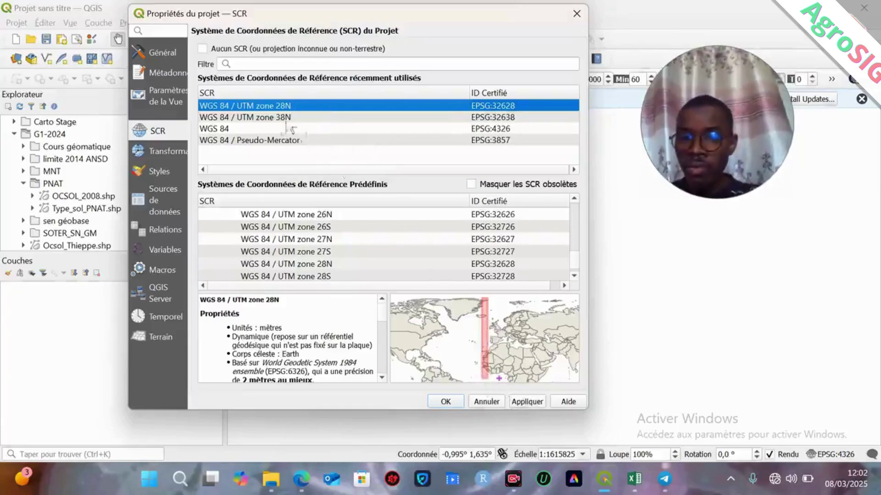
pyautogui.scroll(15, 323, 227)
pyautogui.scroll(20, 324, 227)
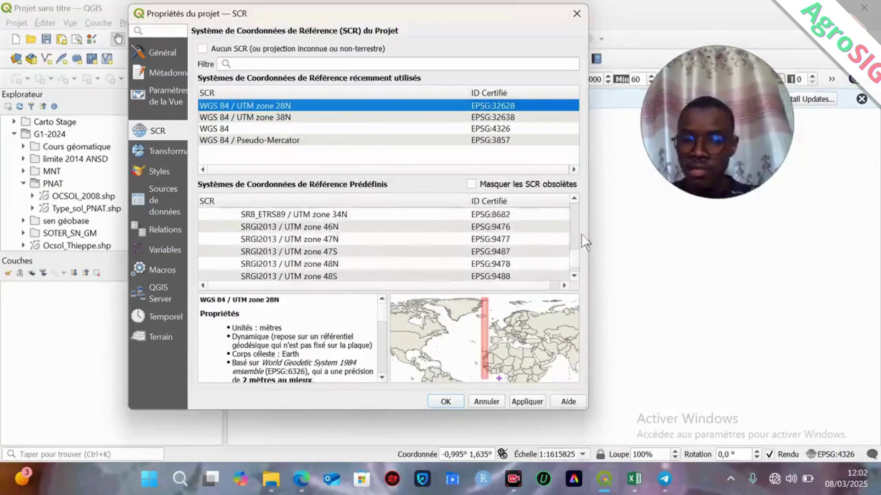
pyautogui.moveTo(573, 255)
pyautogui.mouseDown()
pyautogui.moveTo(571, 207)
pyautogui.moveTo(576, 238)
pyautogui.mouseUp()
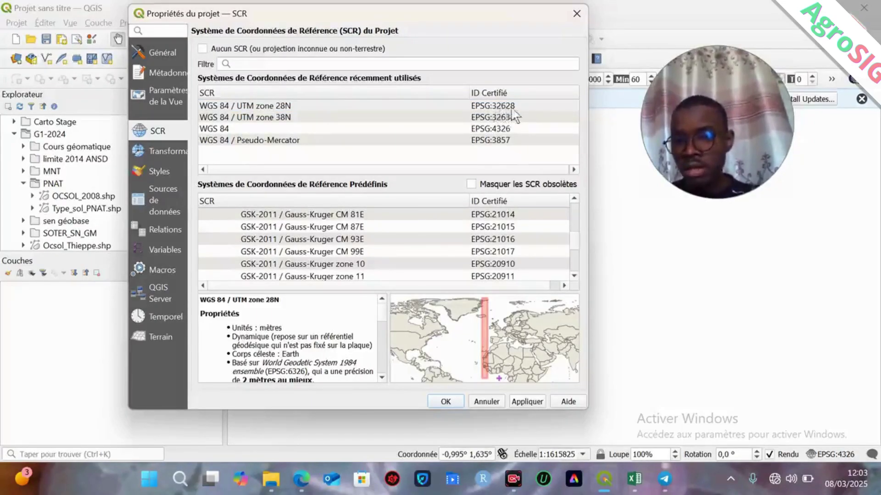
# Filter the coordinate systems by 32628 and apply WGS 84 / UTM zone 28N as the project CRS.
pyautogui.click(295, 66)
pyautogui.write('32')
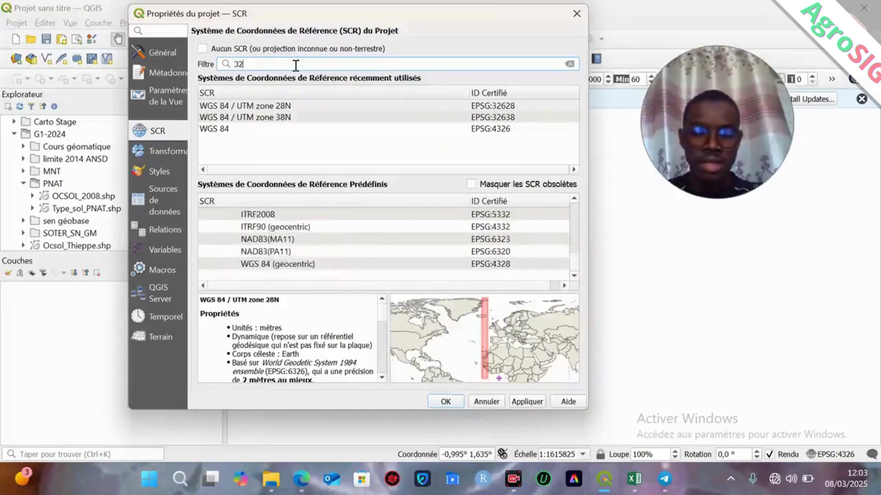
pyautogui.write('628')
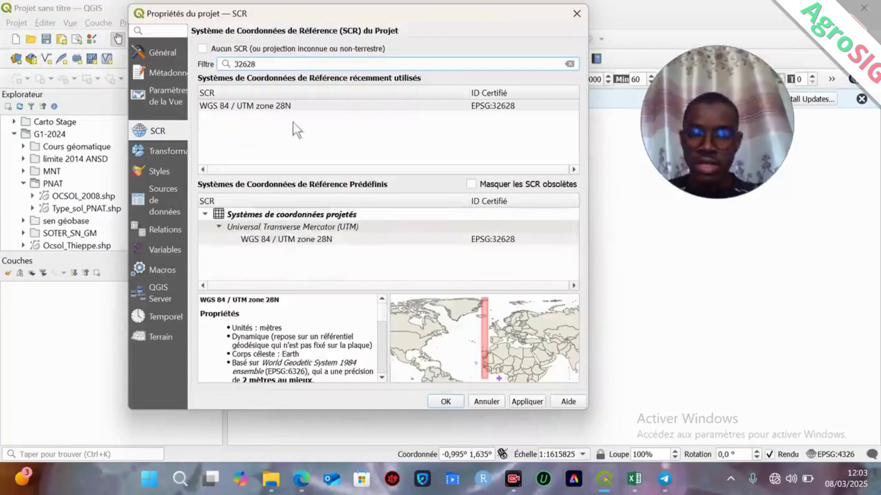
pyautogui.click(273, 241)
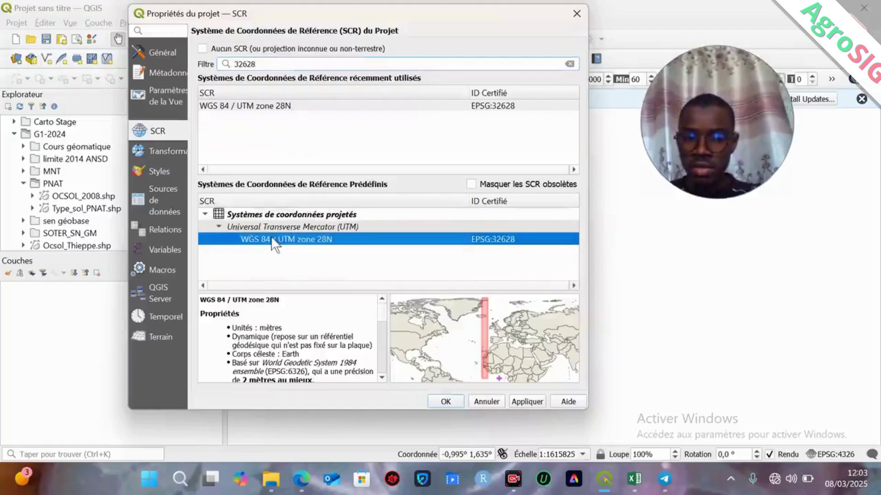
pyautogui.click(529, 399)
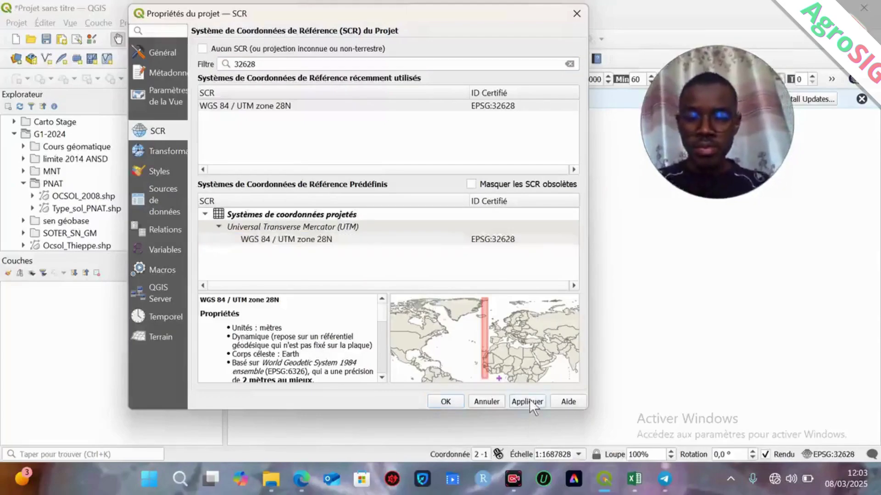
pyautogui.click(444, 402)
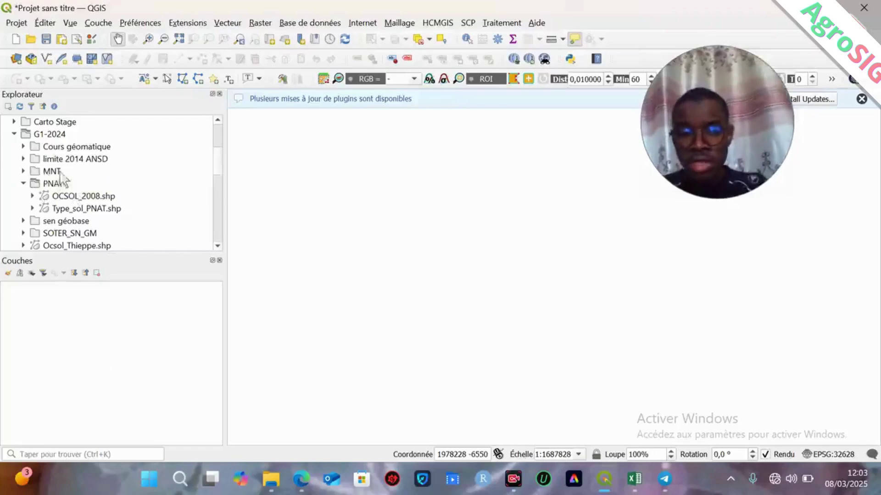
# Load the OCSOL_2008 shapefile from the PNAT folder and remove its layer from the project.
pyautogui.doubleClick(83, 195)
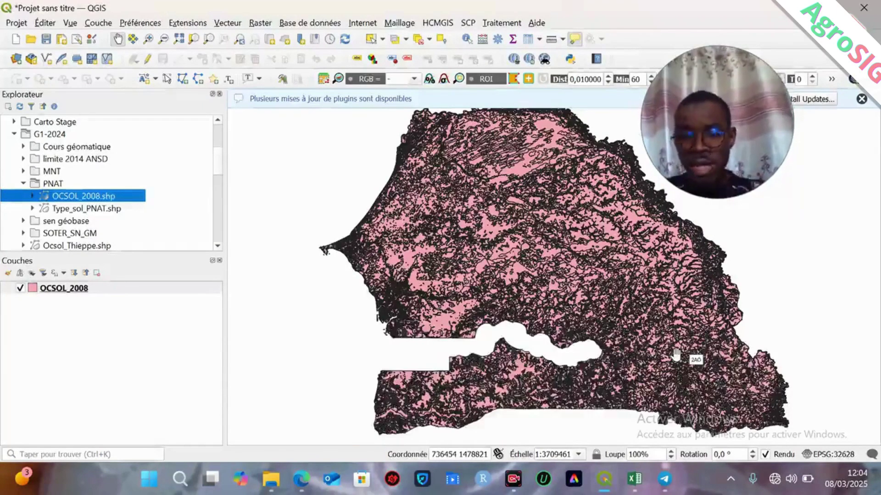
pyautogui.rightClick(76, 289)
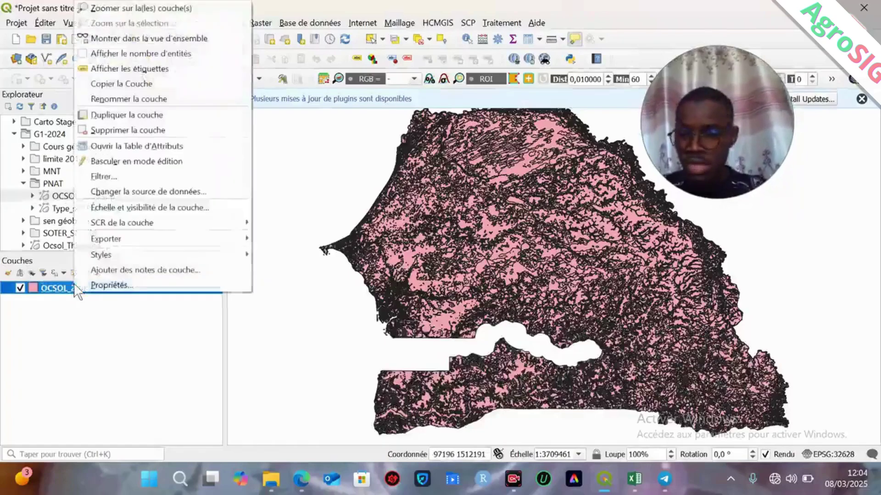
pyautogui.click(116, 131)
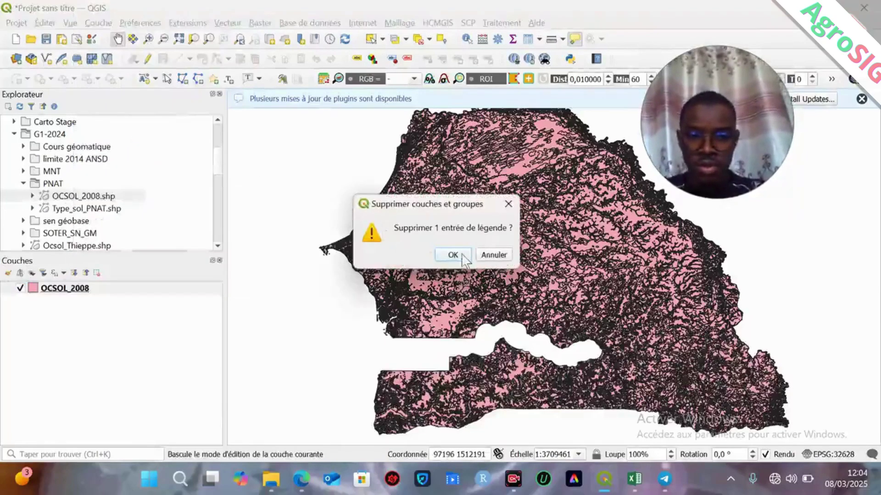
pyautogui.click(461, 253)
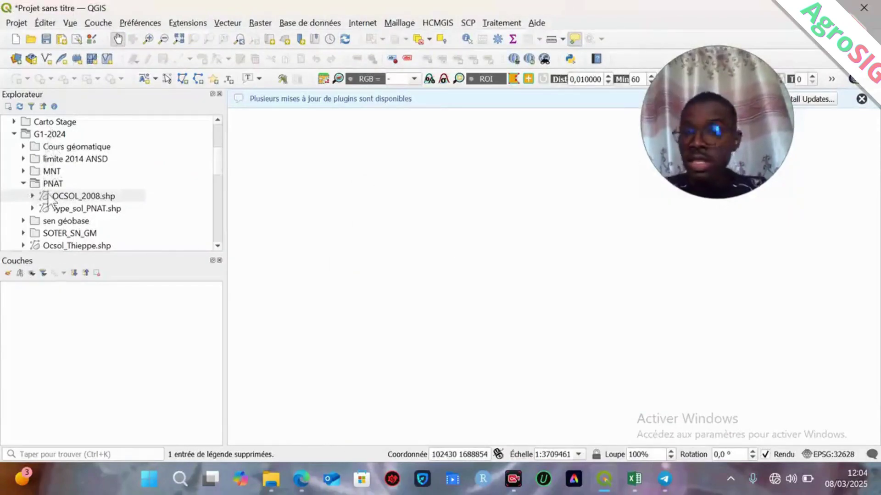
# Start adding a delimited text layer to the project.
pyautogui.scroll(-4, 49, 200)
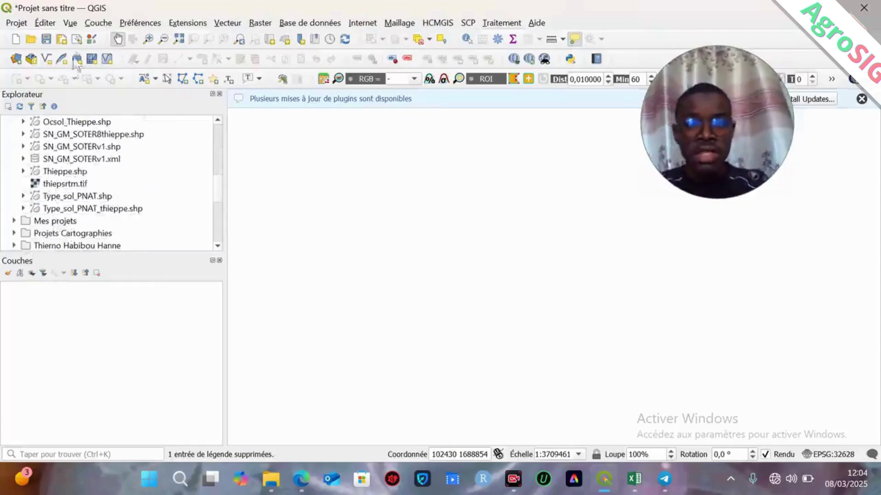
pyautogui.click(99, 23)
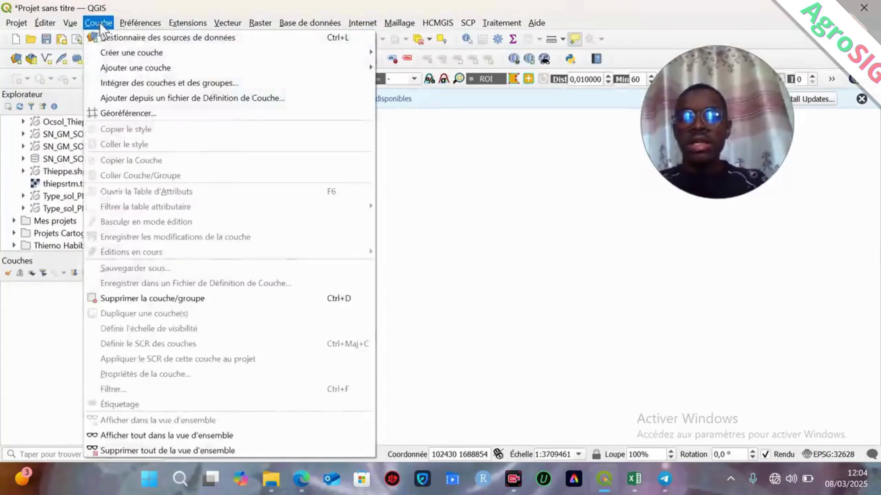
pyautogui.moveTo(142, 67)
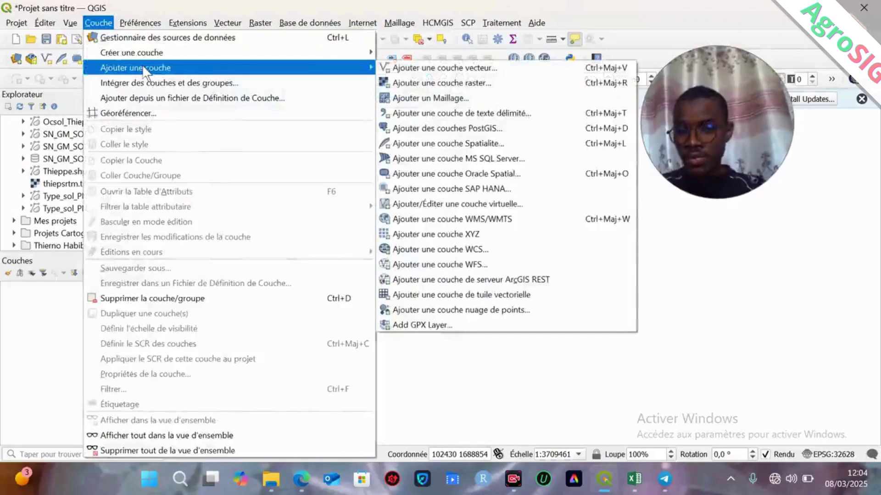
pyautogui.click(461, 115)
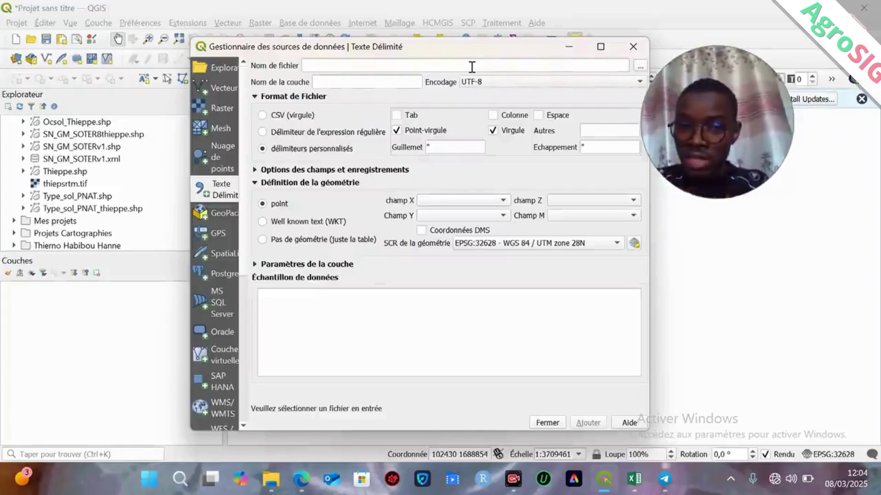
# Choose the AgroSIG Cartograhie CSV file on the Desktop (Bureau) as the source of the delimited text layer.
pyautogui.click(639, 65)
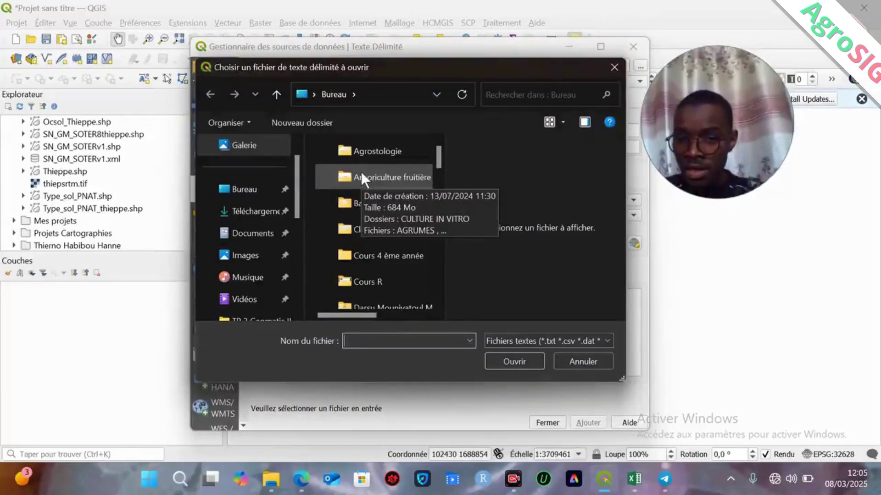
pyautogui.click(229, 189)
pyautogui.scroll(-5, 382, 214)
pyautogui.scroll(-15, 383, 214)
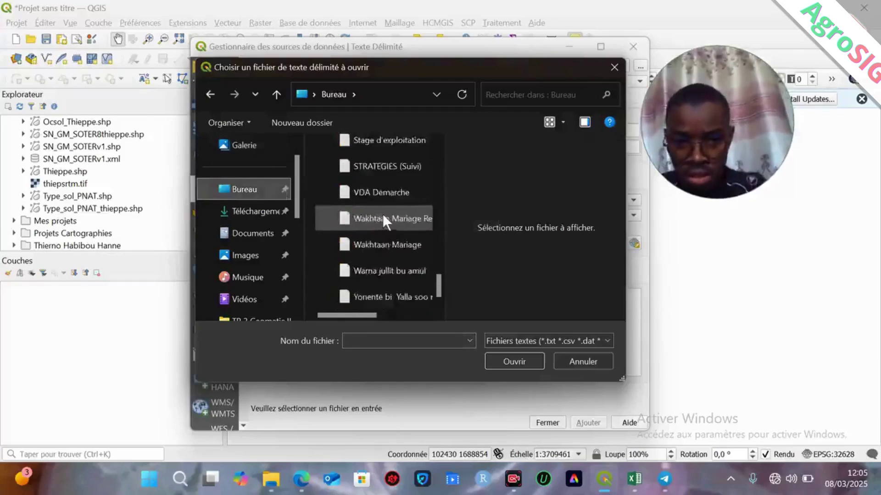
pyautogui.scroll(17, 382, 214)
pyautogui.scroll(3, 382, 214)
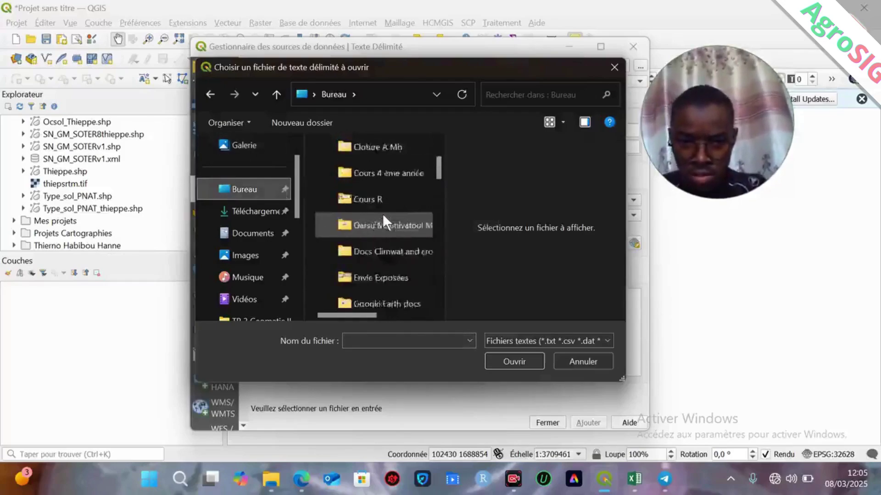
pyautogui.scroll(-5, 383, 214)
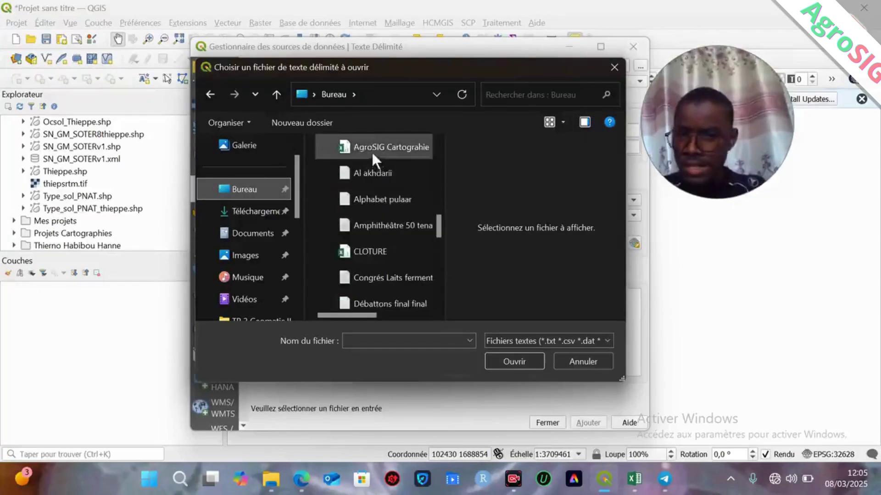
pyautogui.click(371, 150)
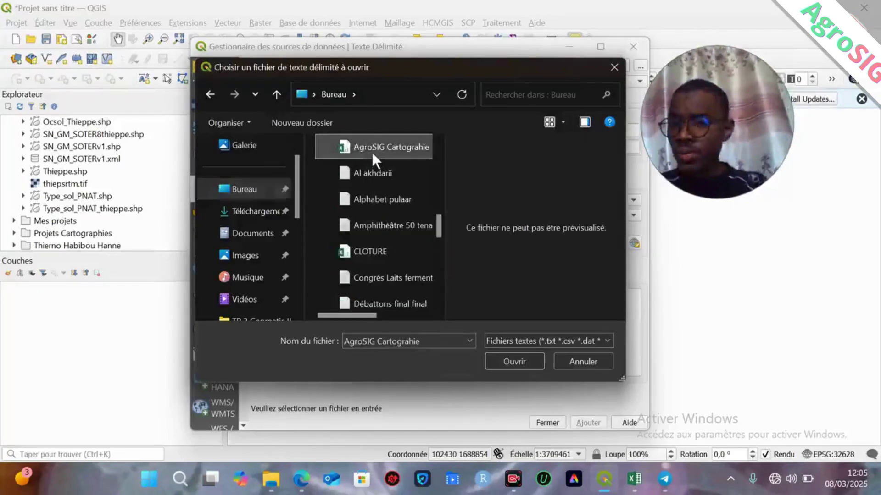
pyautogui.click(521, 358)
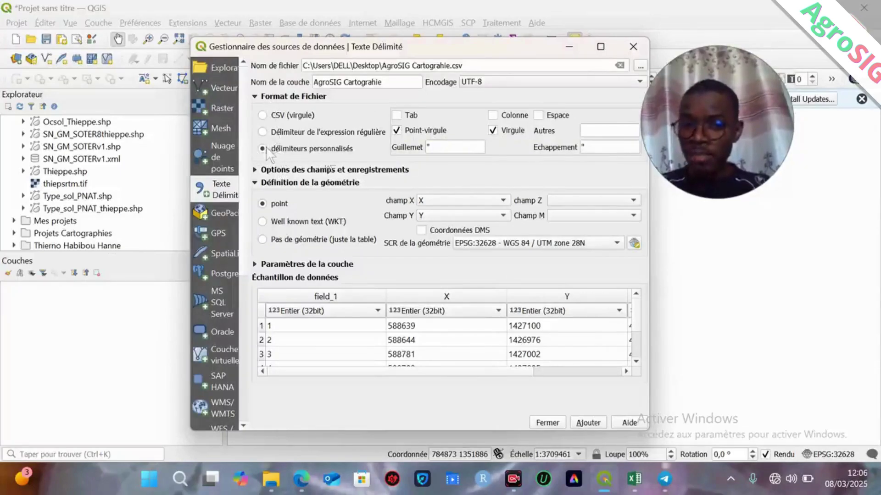
# Use column X for the X field and column Y for the Y field of the point geometry.
pyautogui.click(475, 199)
pyautogui.click(475, 198)
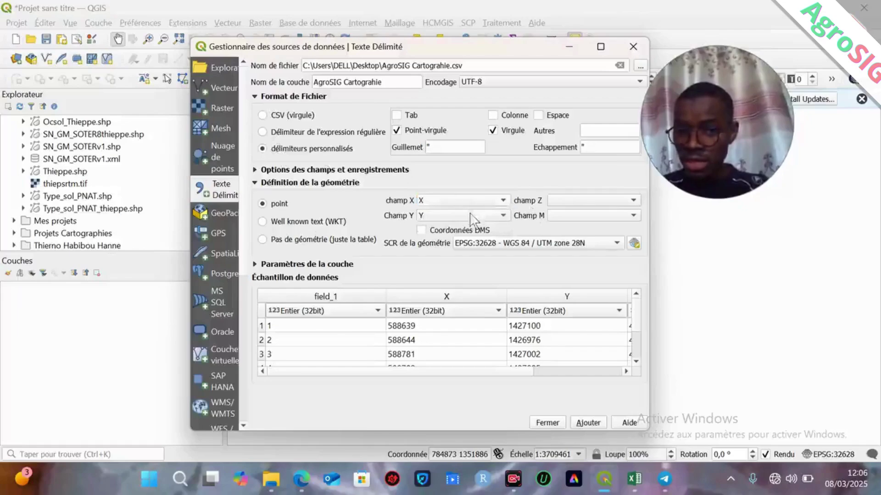
pyautogui.click(472, 218)
pyautogui.click(466, 216)
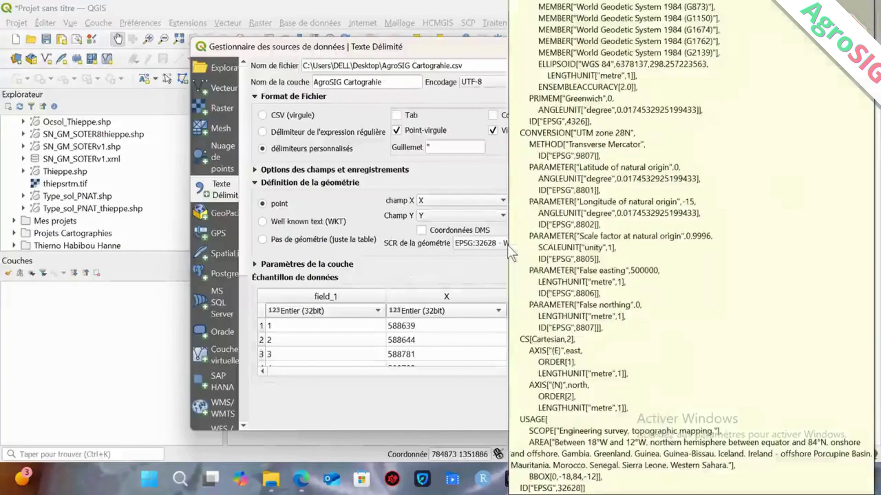
# Check which coordinate systems are offered for the geometry CRS of the delimited text layer.
pyautogui.click(507, 244)
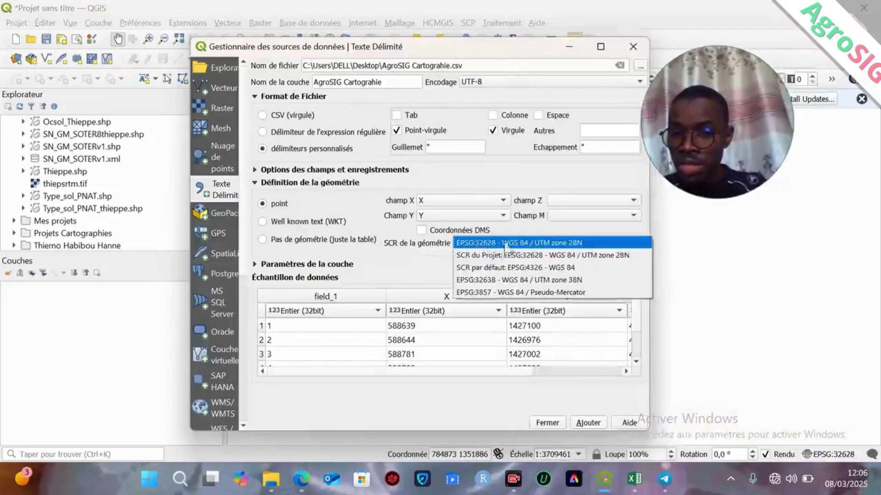
pyautogui.click(417, 260)
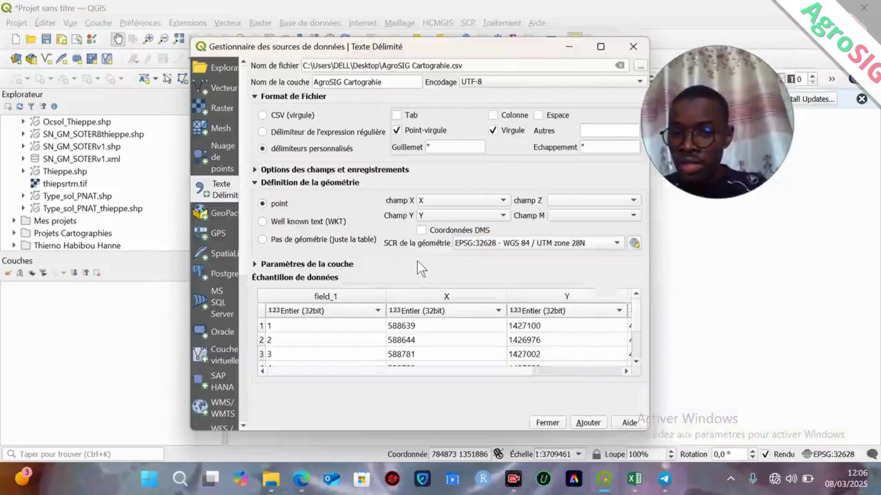
pyautogui.click(536, 238)
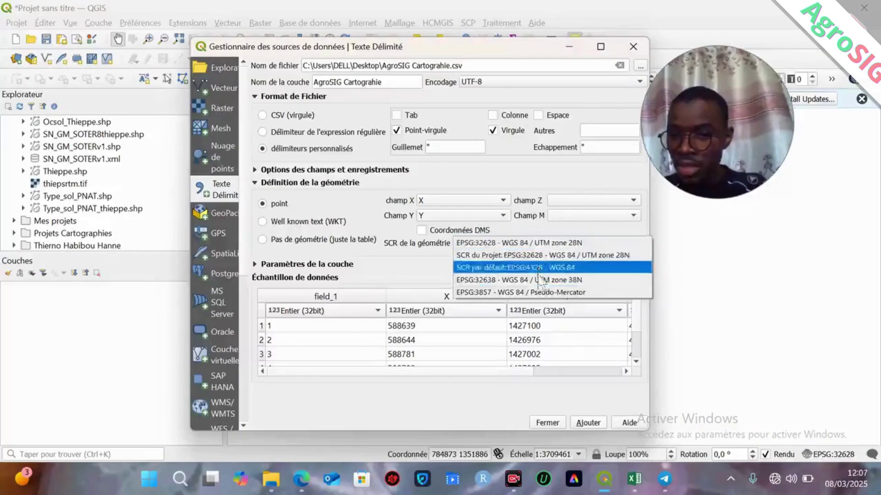
pyautogui.click(435, 256)
pyautogui.click(544, 241)
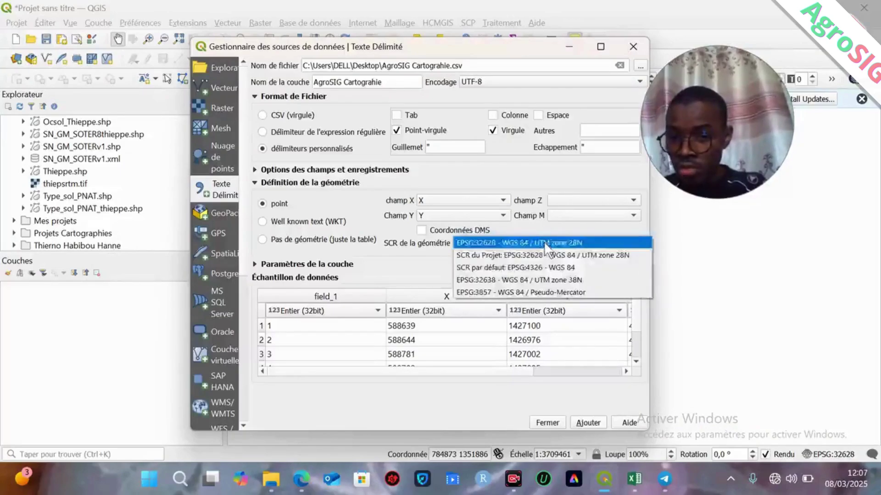
pyautogui.click(438, 255)
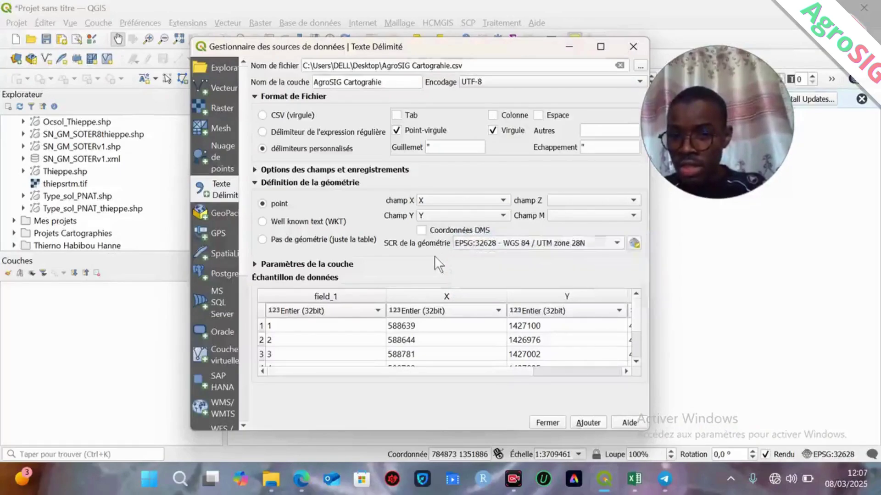
# Search the available coordinate reference systems for UTM ZONE and leave the selection without choosing another one.
pyautogui.click(633, 242)
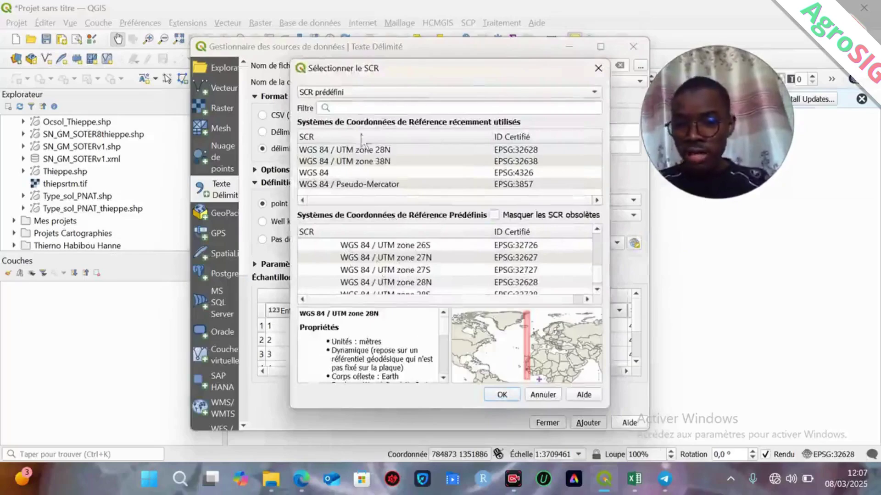
pyautogui.click(354, 106)
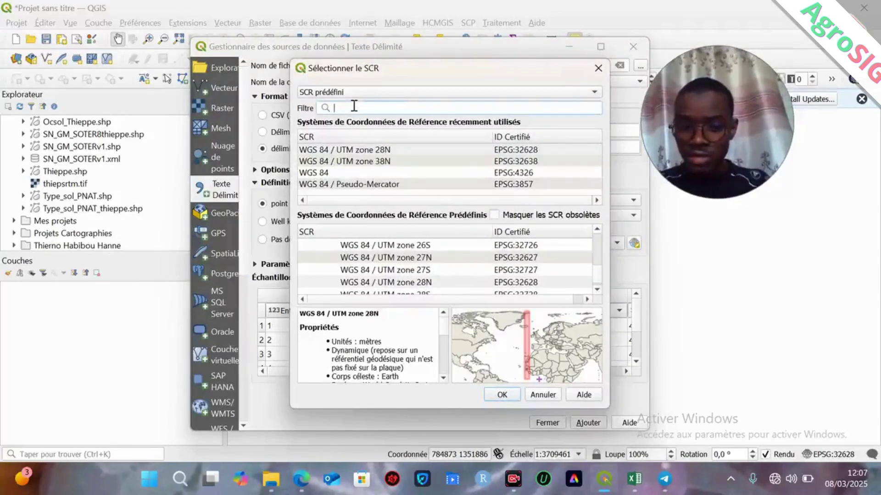
pyautogui.write('U')
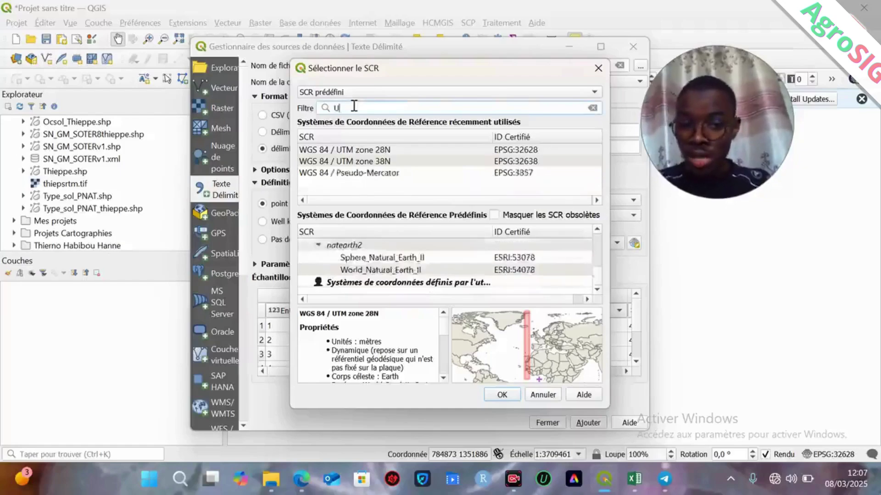
pyautogui.write('TM ZONE')
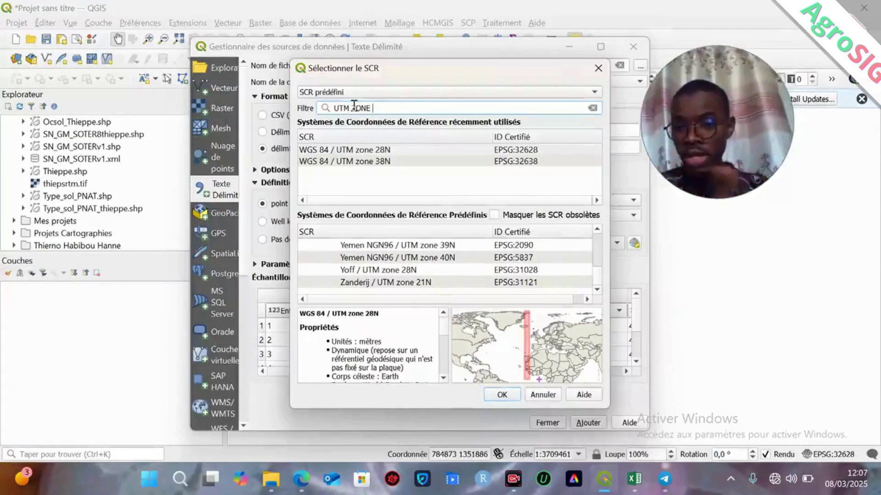
pyautogui.click(596, 68)
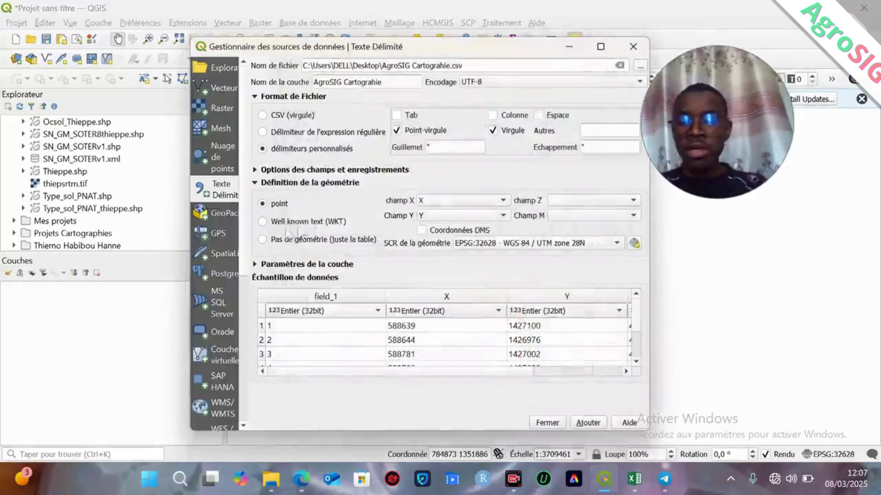
# Add the AgroSIG Cartograhie delimited text layer to the project and close the data source manager.
pyautogui.click(588, 422)
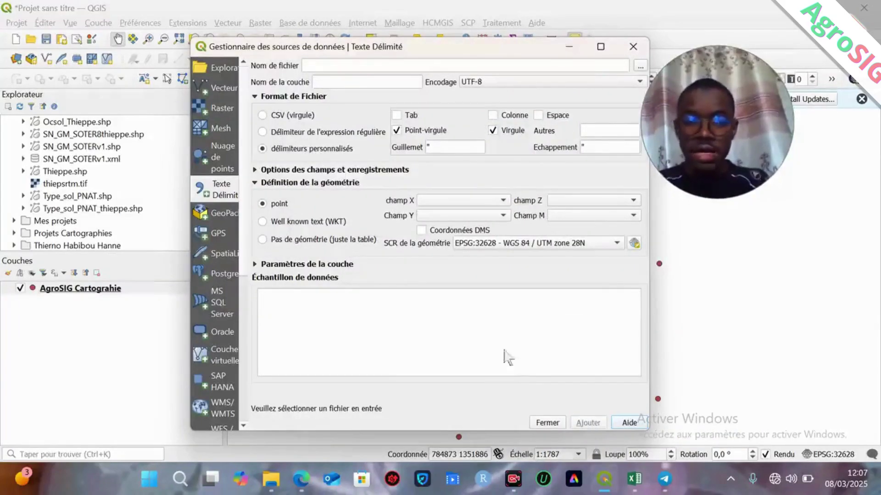
pyautogui.click(547, 422)
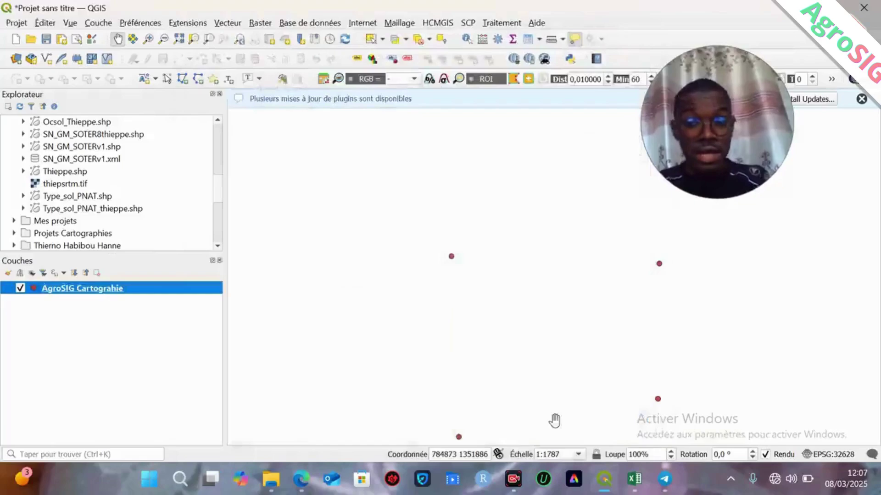
pyautogui.moveTo(473, 293); pyautogui.dragTo(407, 213)
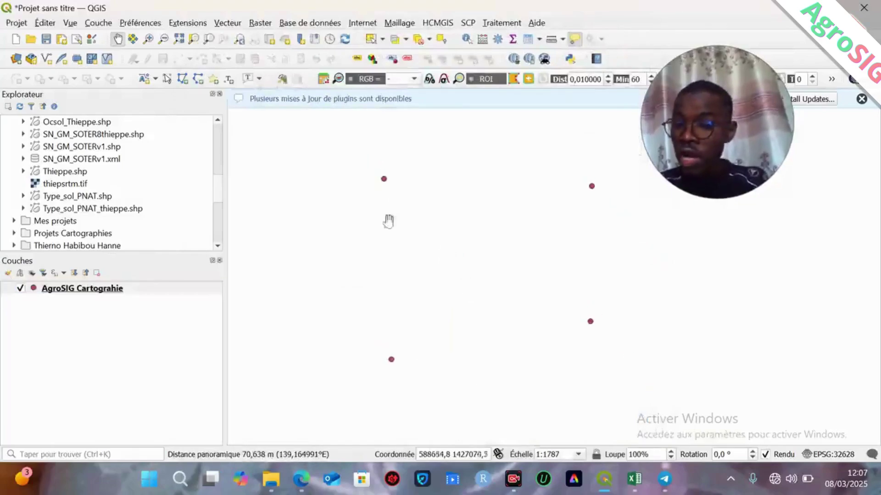
# Zoom the map to the extent of the AgroSIG Cartograhie layer.
pyautogui.click(76, 296)
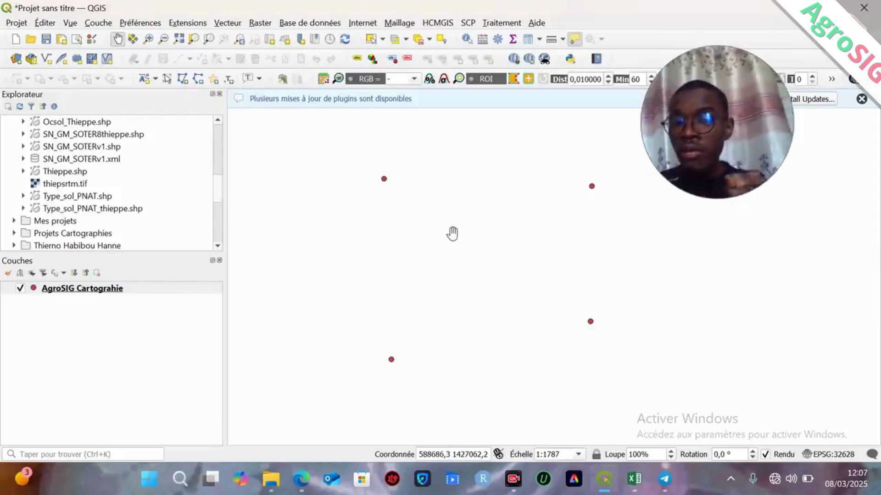
pyautogui.click(104, 294)
pyautogui.rightClick(108, 300)
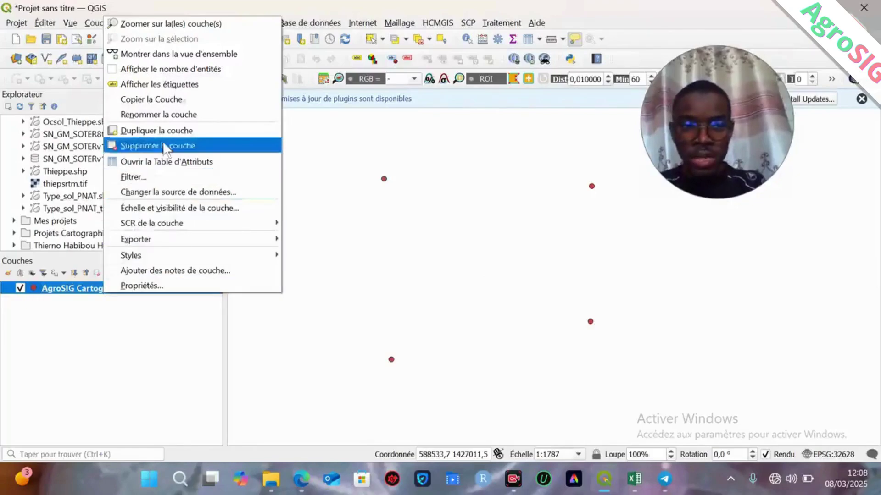
pyautogui.click(192, 23)
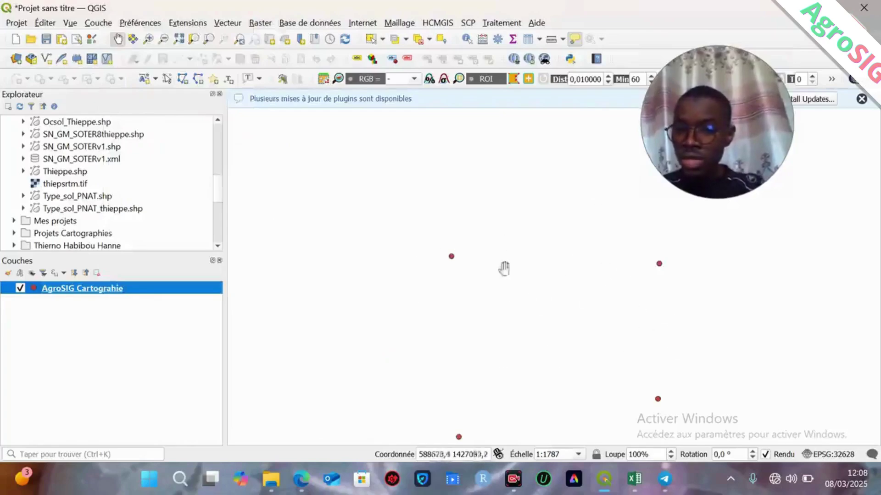
# Show the labels of the AgroSIG Cartograhie point layer on the map.
pyautogui.rightClick(146, 285)
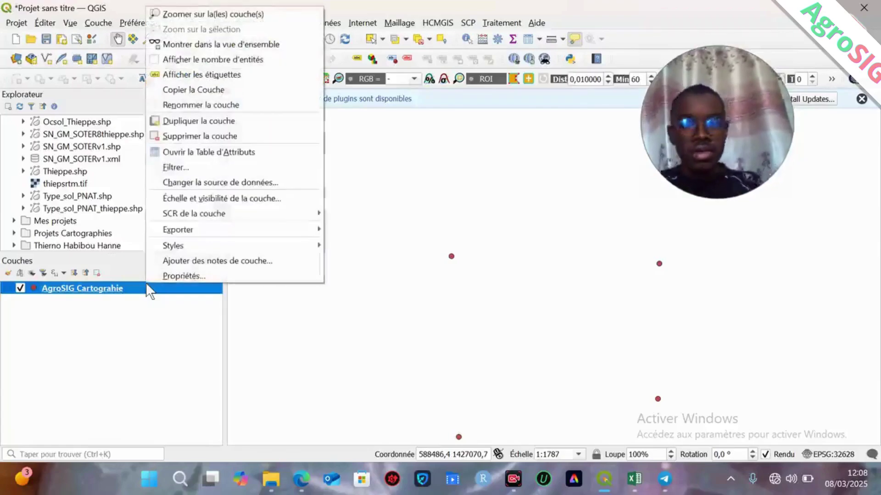
pyautogui.click(181, 74)
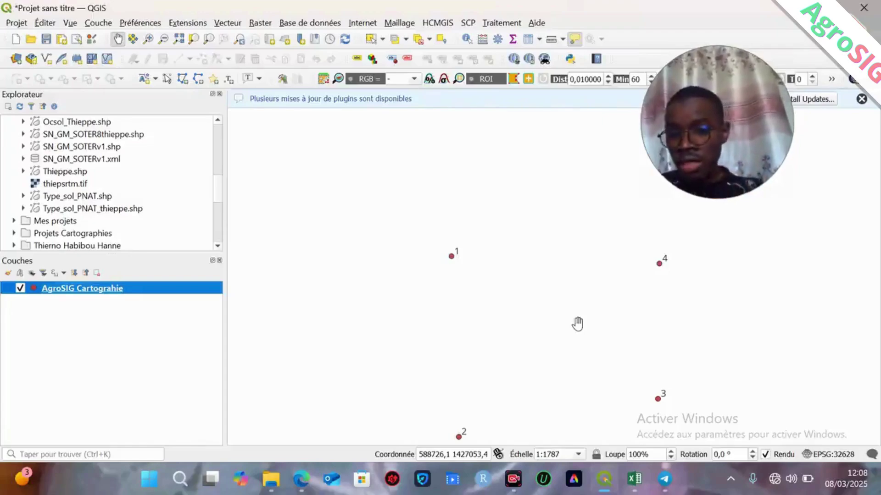
pyautogui.moveTo(578, 324); pyautogui.dragTo(529, 267)
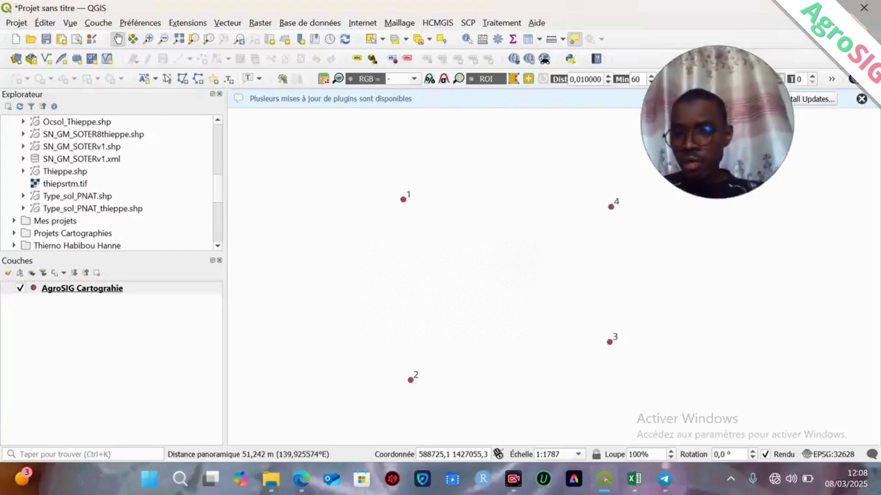